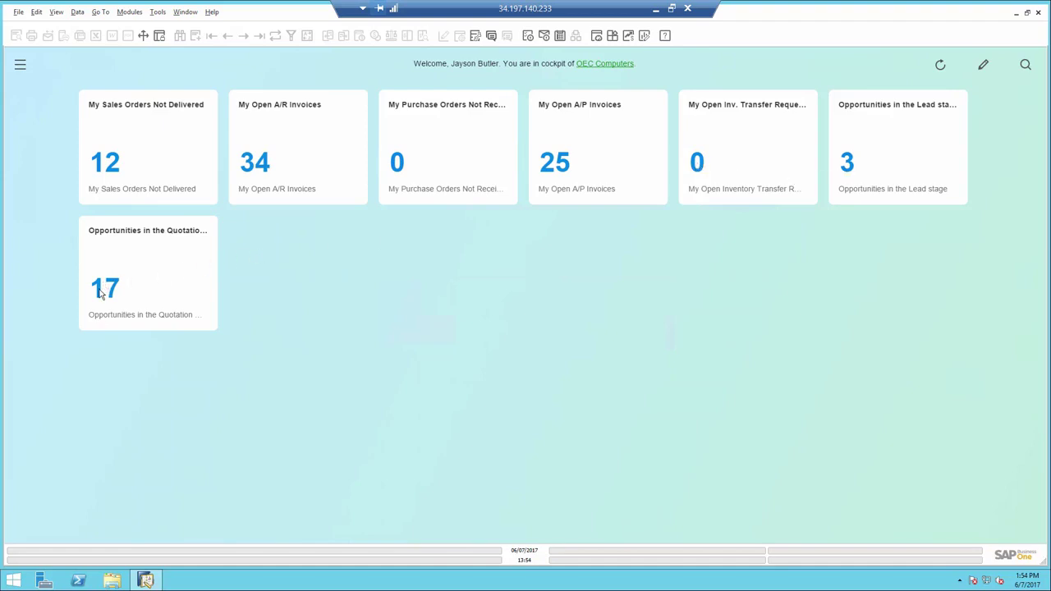
# Step: View the undelivered sales orders sorted by delivery date descending, inspect the first listed order, and return to the cockpit
pyautogui.click(113, 169)
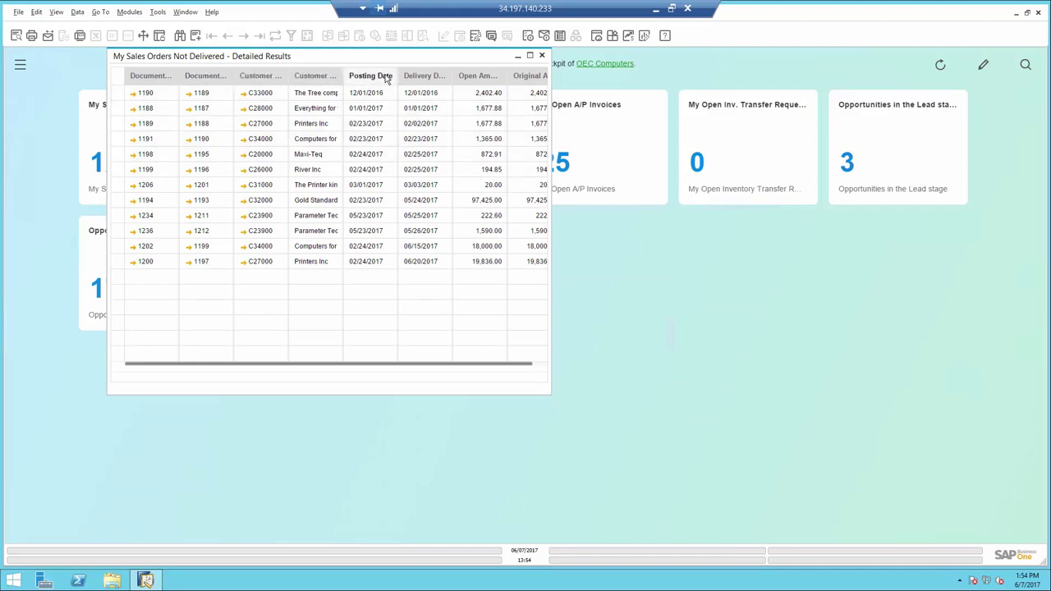
pyautogui.click(409, 78)
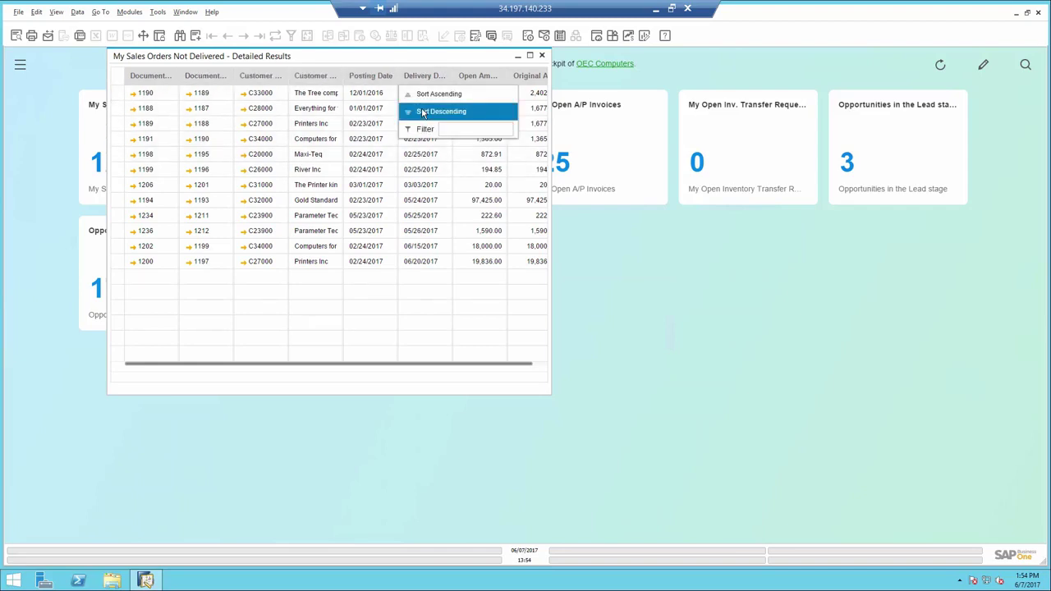
pyautogui.click(419, 111)
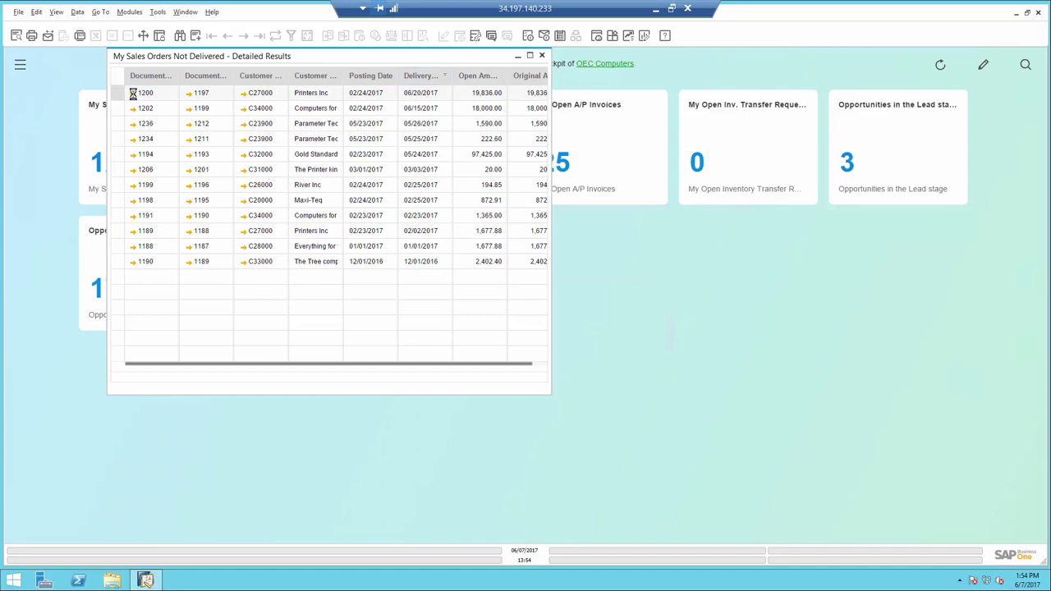
pyautogui.click(133, 93)
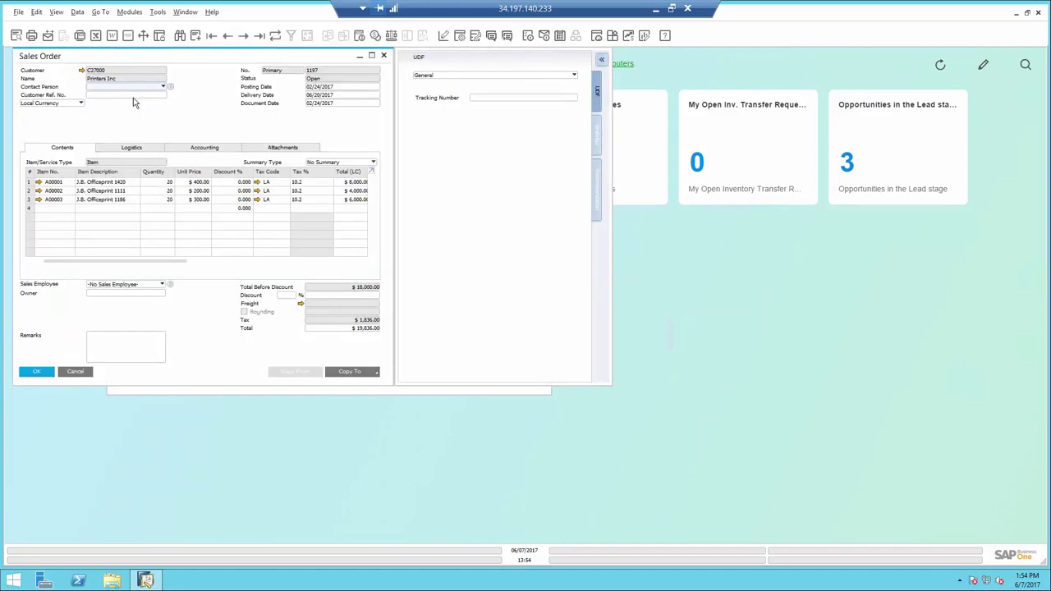
pyautogui.click(76, 372)
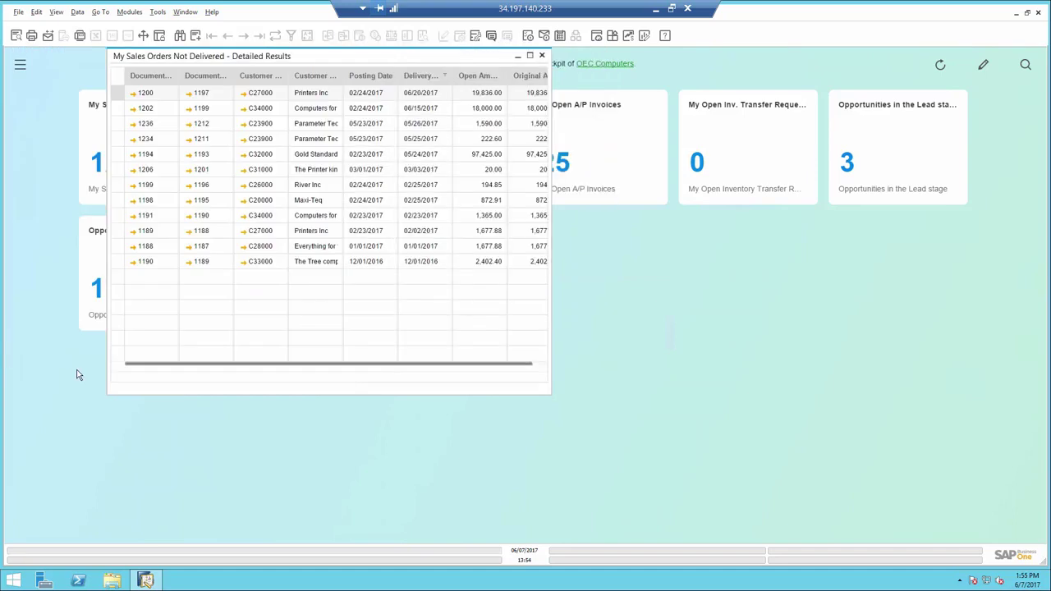
pyautogui.click(543, 56)
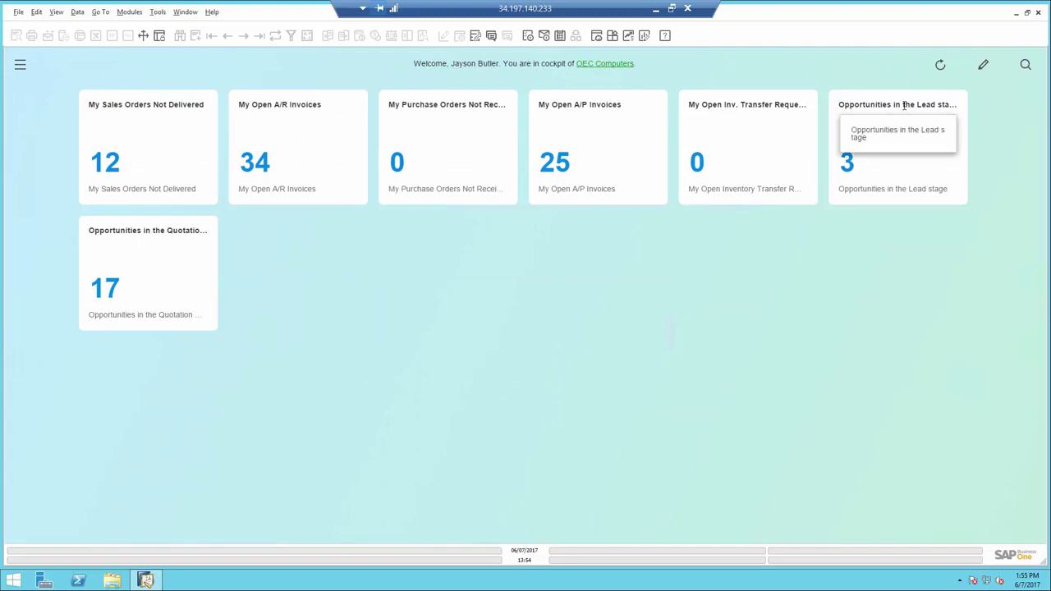
# Step: View the Opportunities in the Lead stage results, inspect the last listed opportunity, and return to the cockpit
pyautogui.click(847, 163)
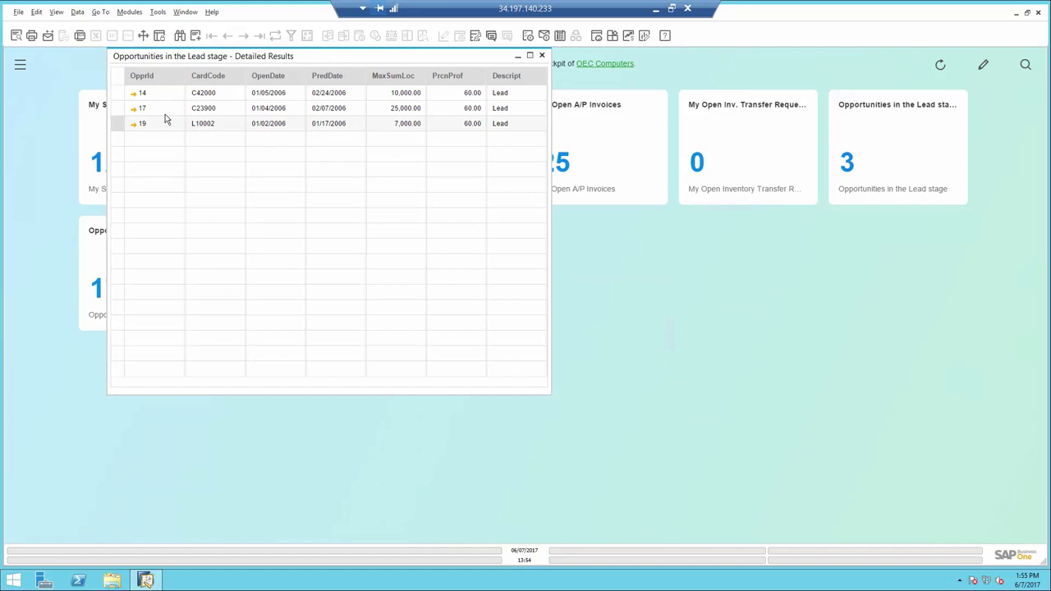
pyautogui.click(134, 127)
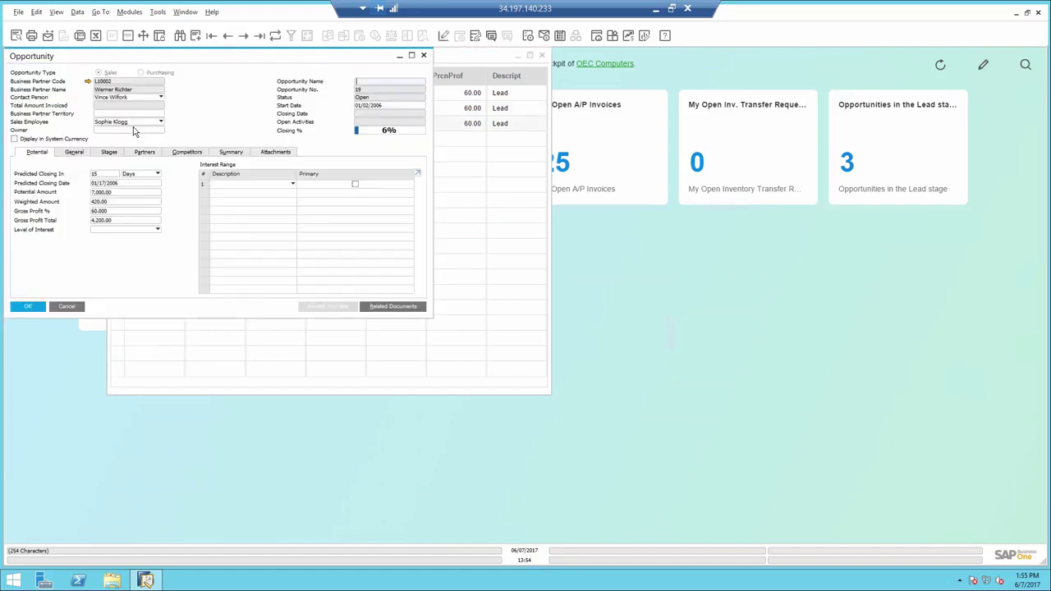
pyautogui.click(423, 57)
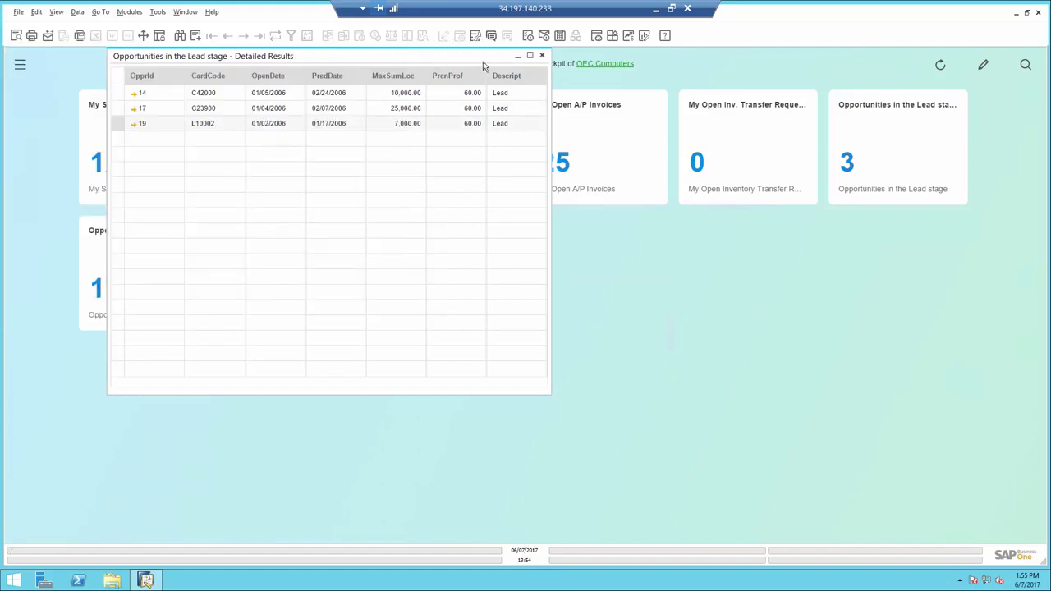
pyautogui.click(542, 55)
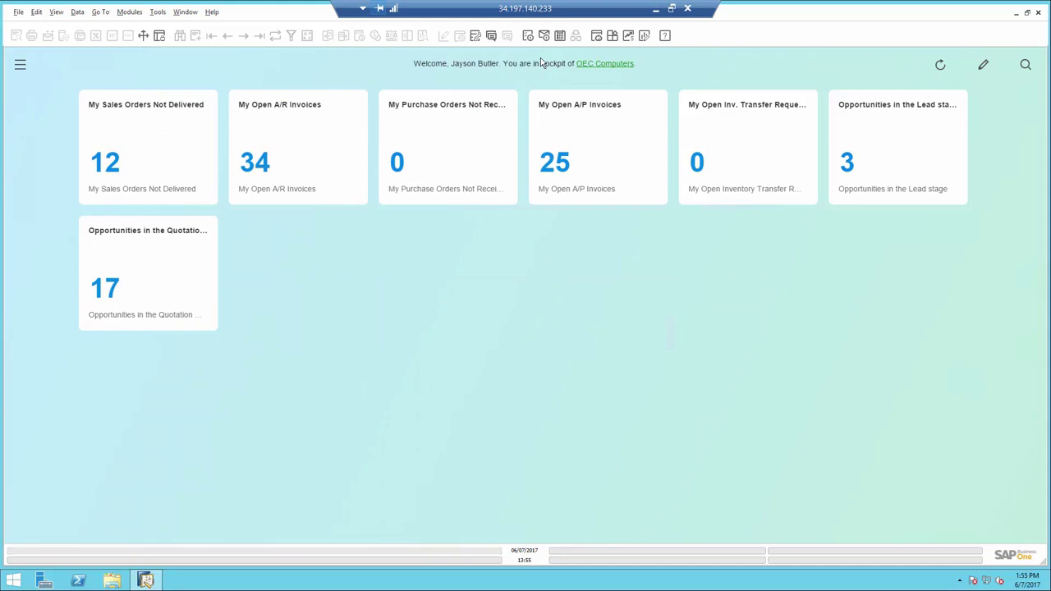
# Step: Run the My Open A/P Invoices query from the System category of the Query Manager
pyautogui.click(479, 37)
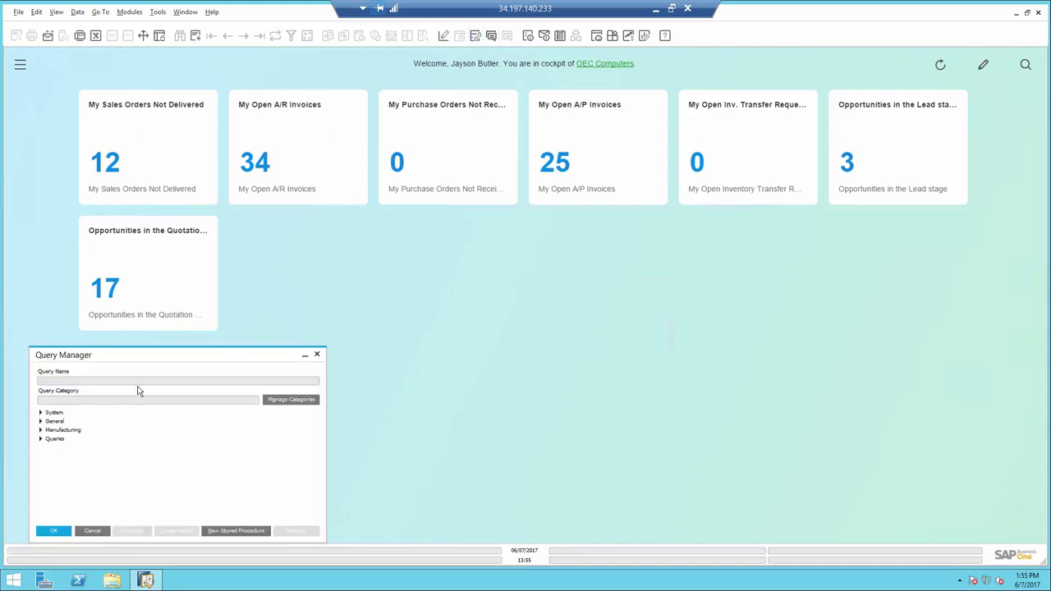
pyautogui.click(40, 412)
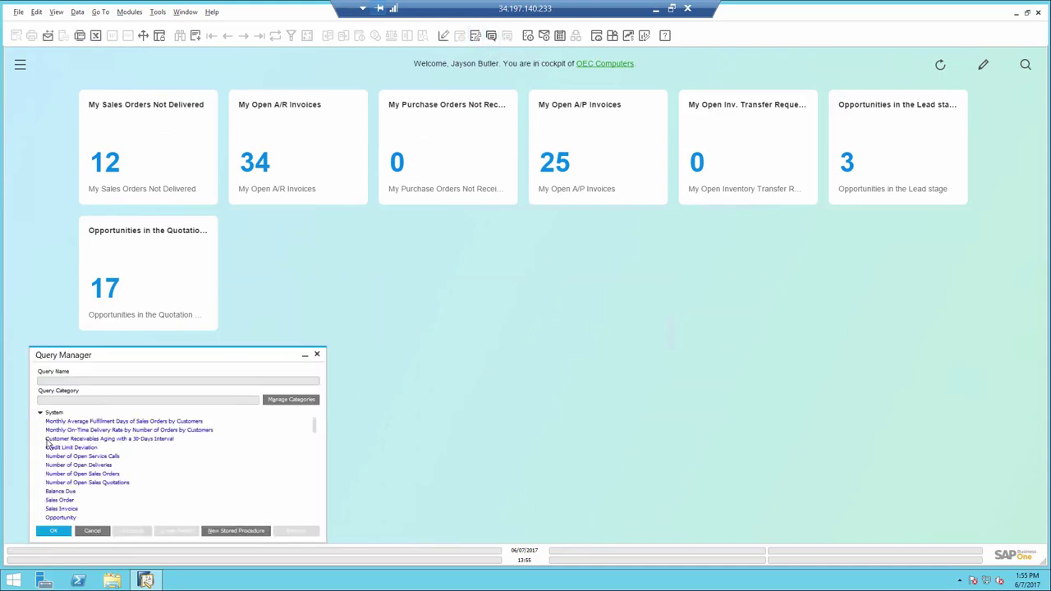
pyautogui.moveTo(126, 355); pyautogui.dragTo(113, 261)
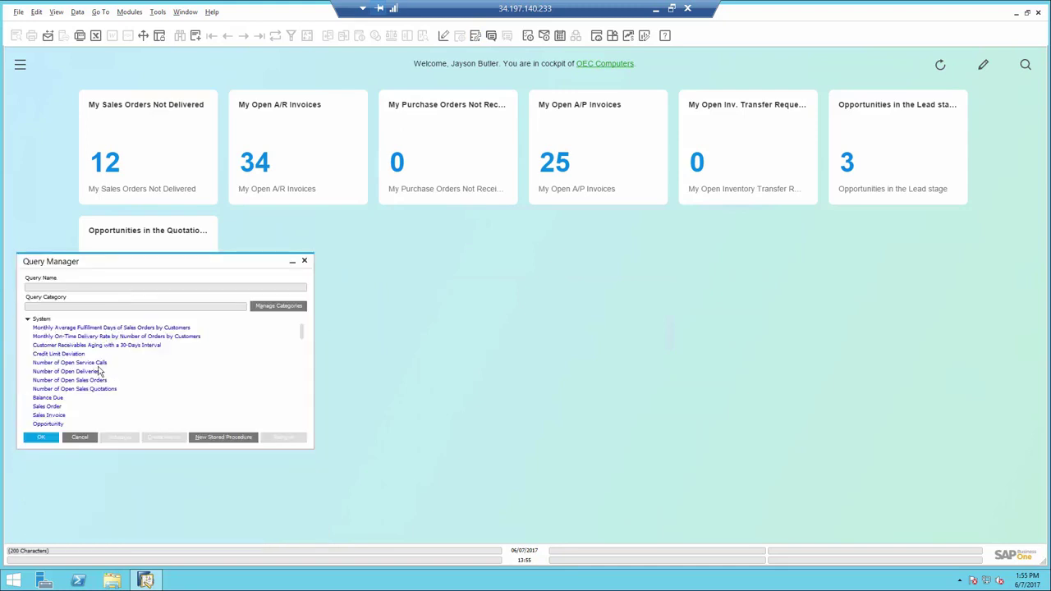
pyautogui.scroll(-3, 99, 374)
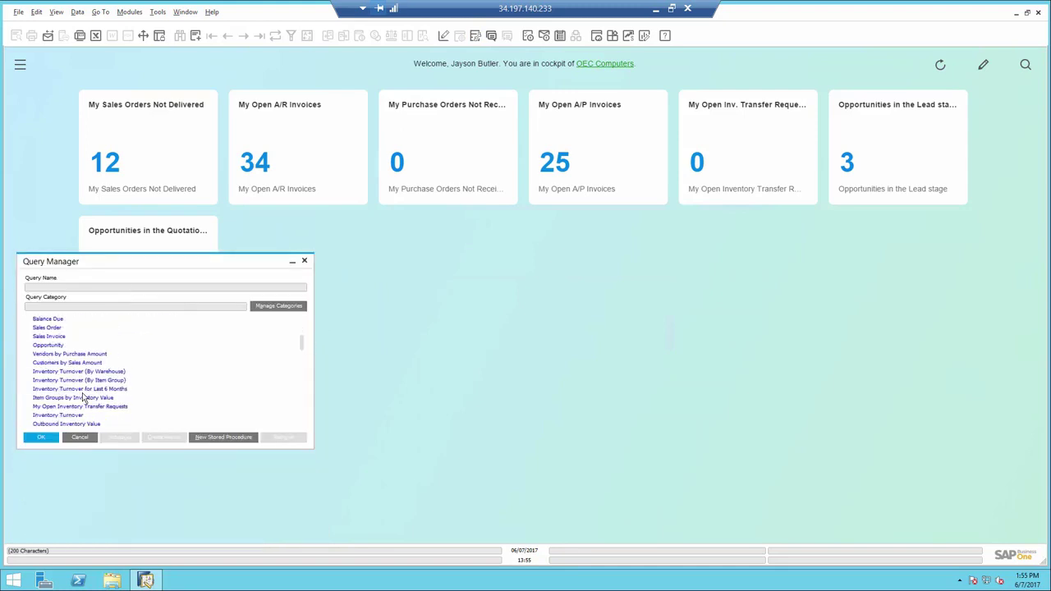
pyautogui.scroll(-2, 83, 397)
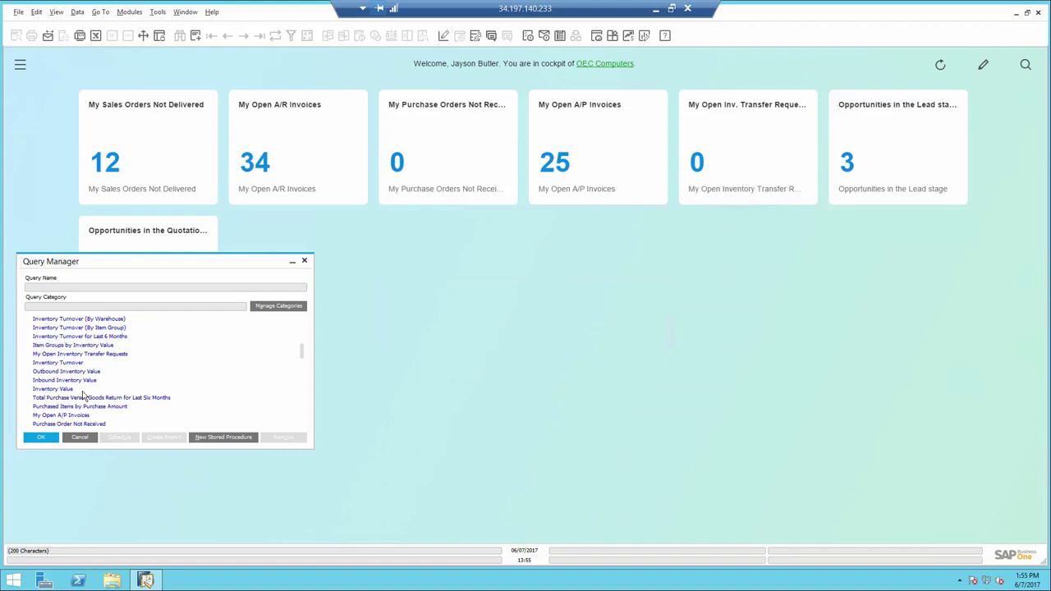
pyautogui.click(73, 416)
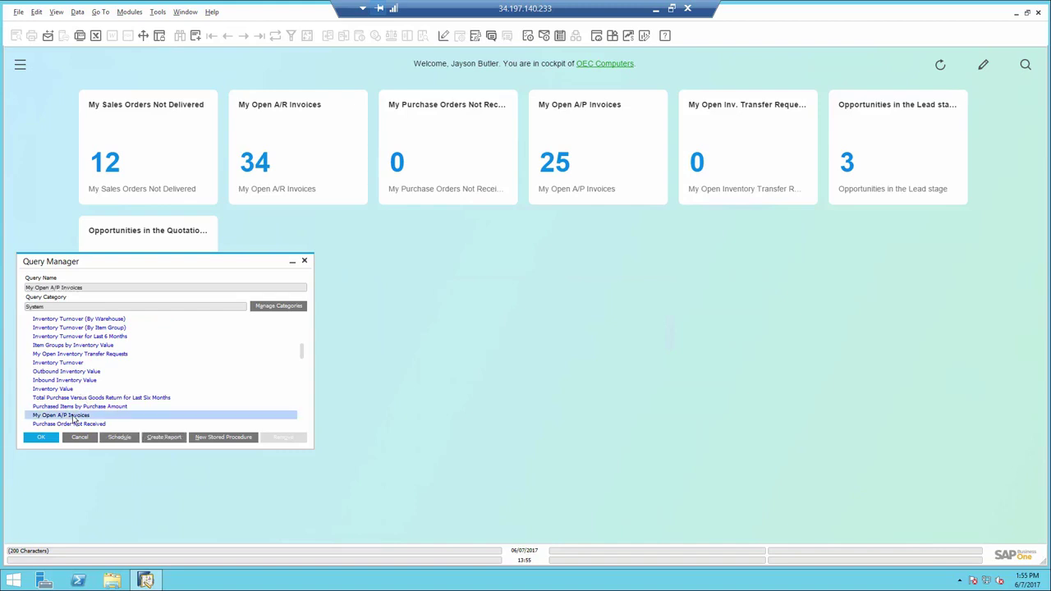
pyautogui.doubleClick(73, 416)
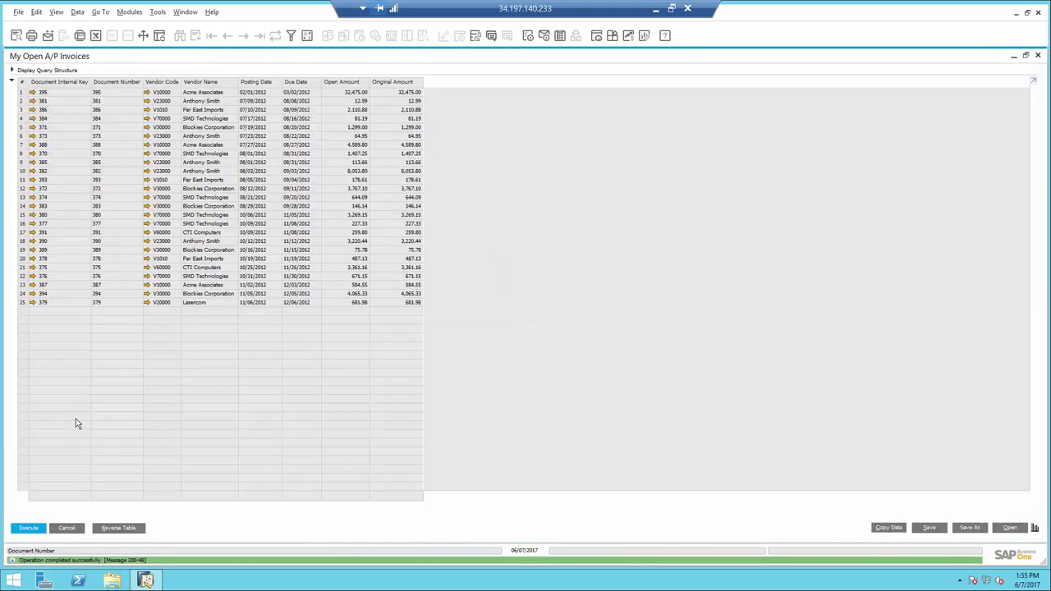
# Step: Examine the My Open A/P Invoices SQL, highlighting the CASE expression that yields UserId, and close the query result
pyautogui.click(14, 72)
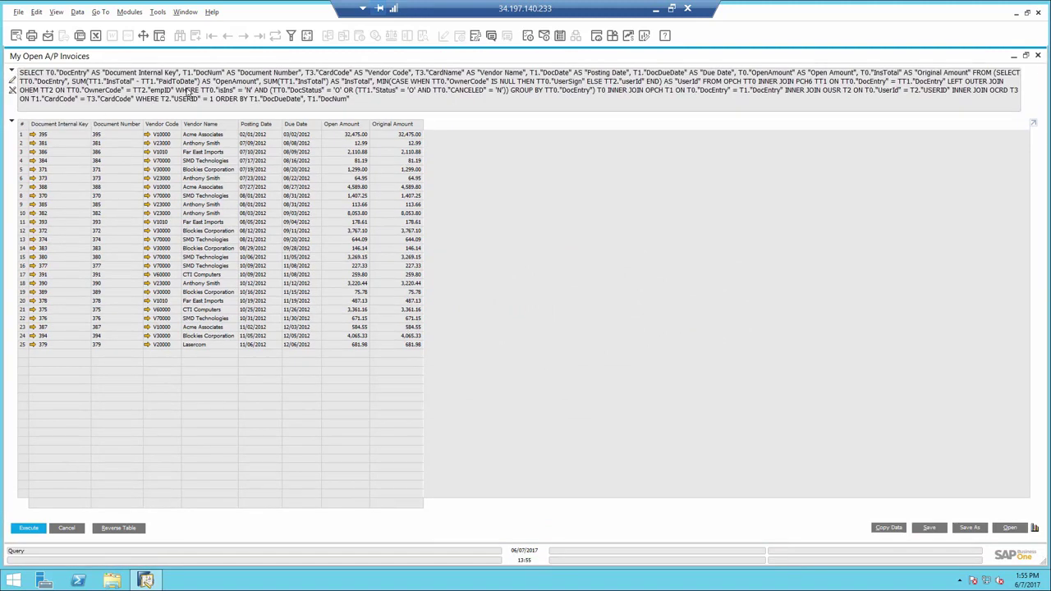
pyautogui.click(470, 74)
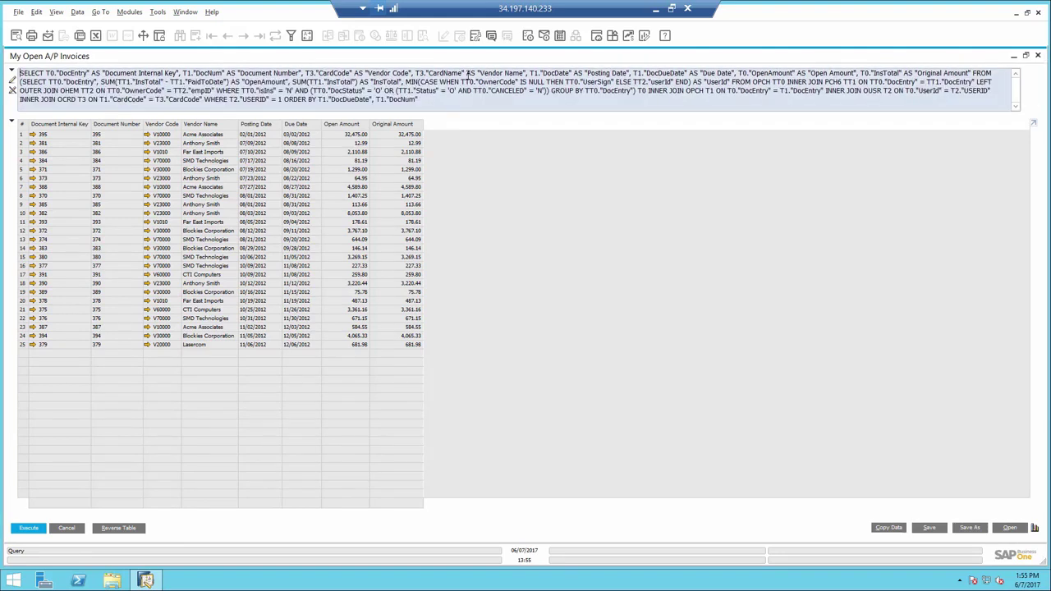
pyautogui.moveTo(407, 81); pyautogui.dragTo(733, 82)
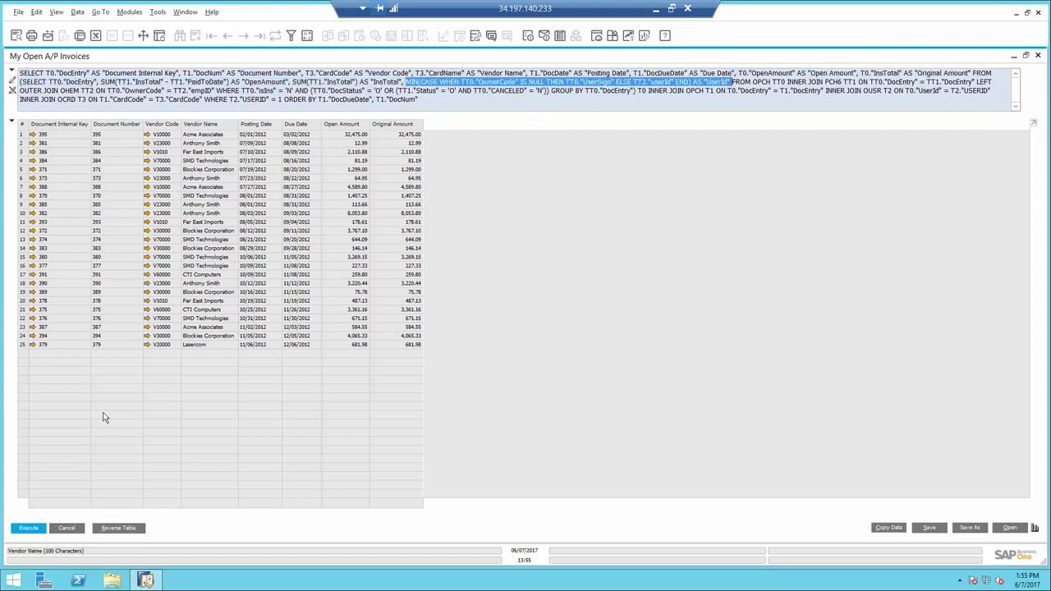
pyautogui.click(66, 528)
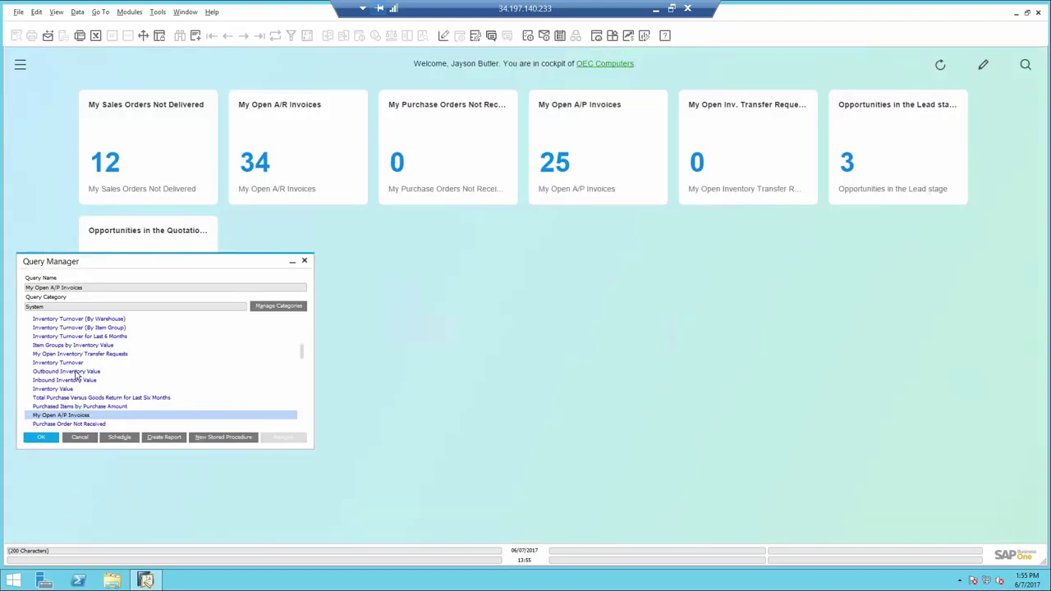
# Step: Run the Opportunities in Lead stage and Overdue PO's queries from the Queries category, closing each result after viewing it
pyautogui.scroll(10, 78, 378)
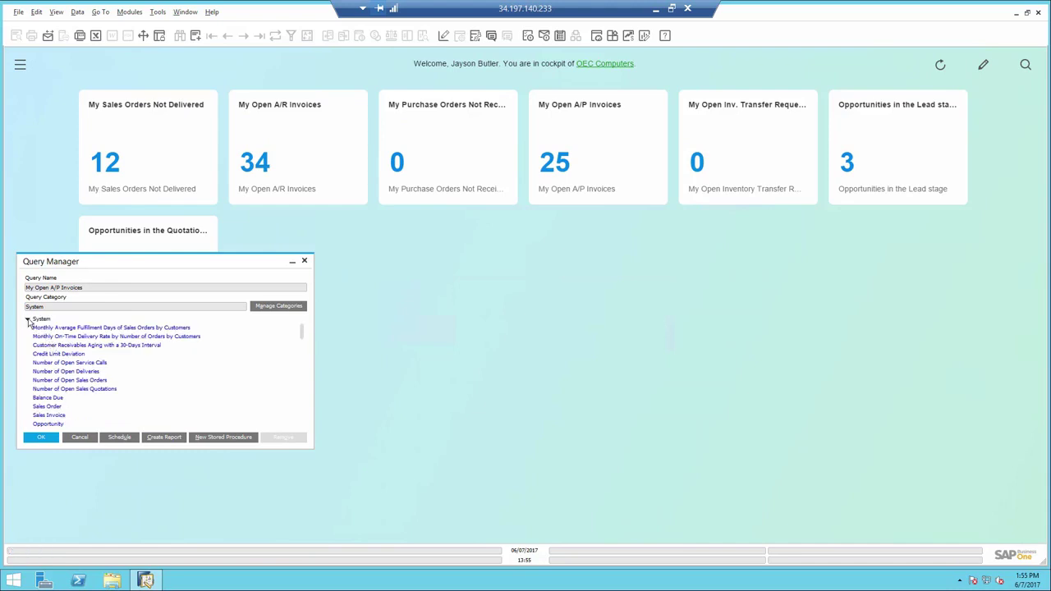
pyautogui.click(27, 320)
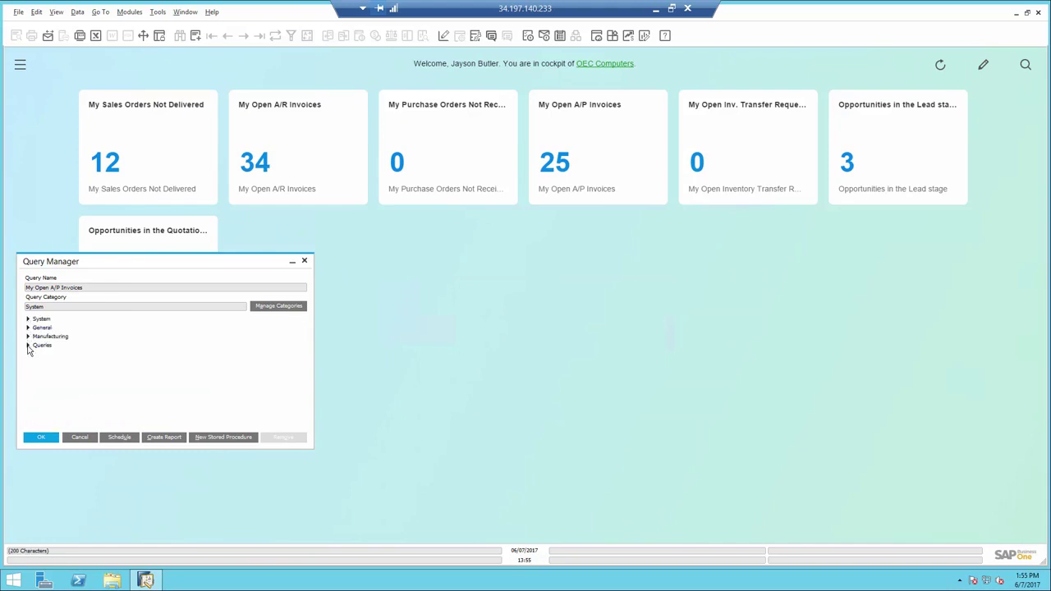
pyautogui.click(28, 346)
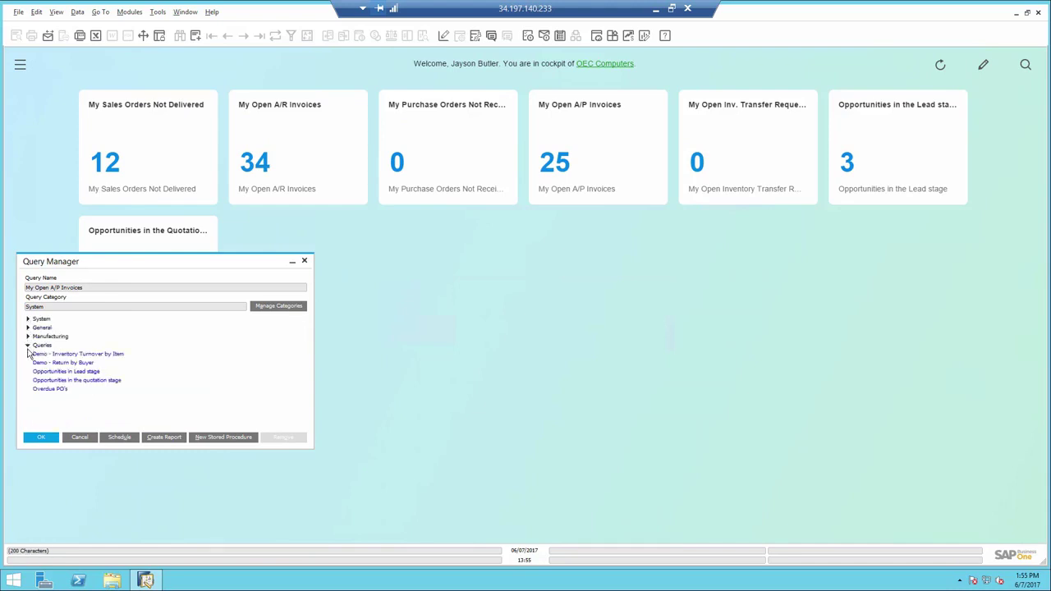
pyautogui.doubleClick(69, 372)
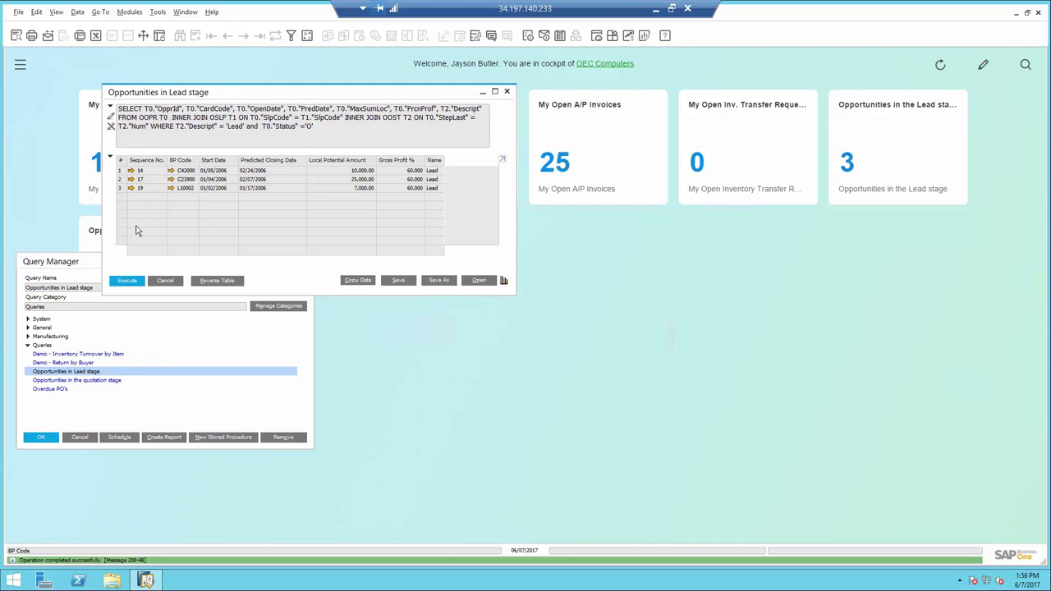
pyautogui.click(165, 282)
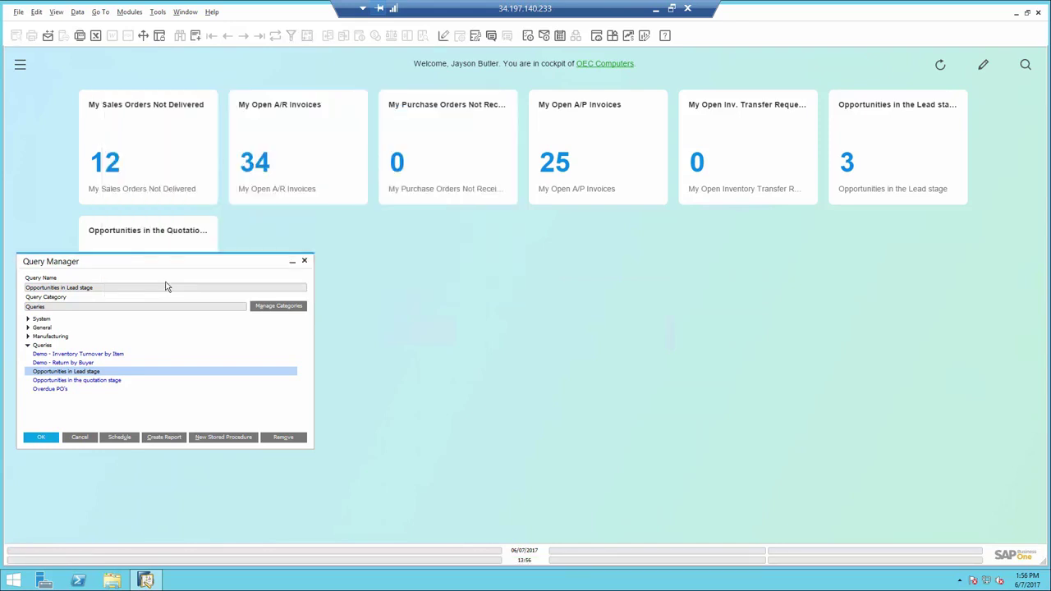
pyautogui.doubleClick(52, 390)
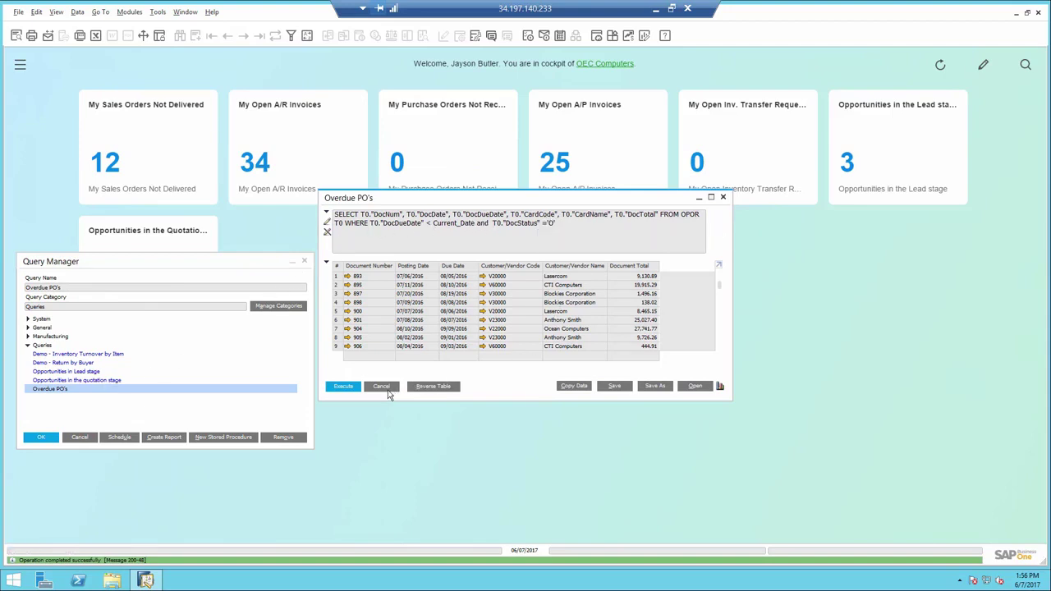
pyautogui.click(383, 386)
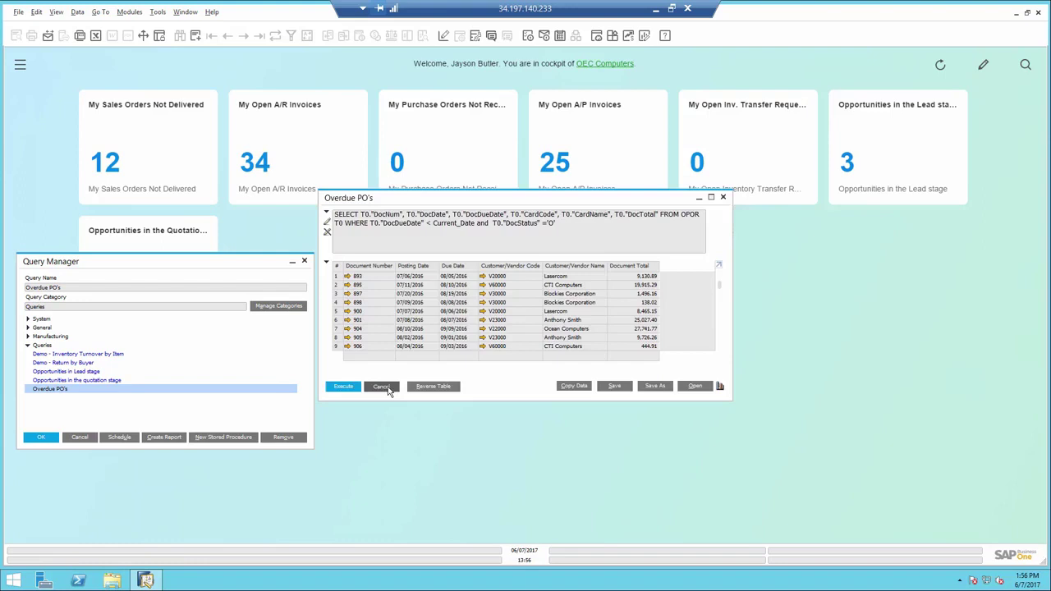
# Step: Start a new cockpit count widget with code OverDuePO and name Over Due PO's
pyautogui.click(157, 12)
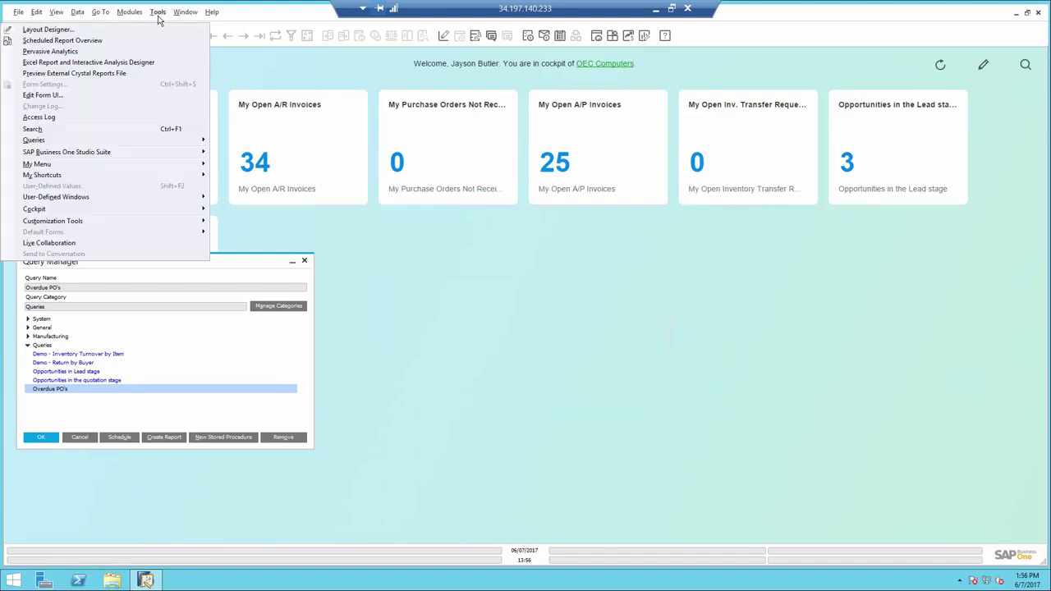
pyautogui.moveTo(147, 211)
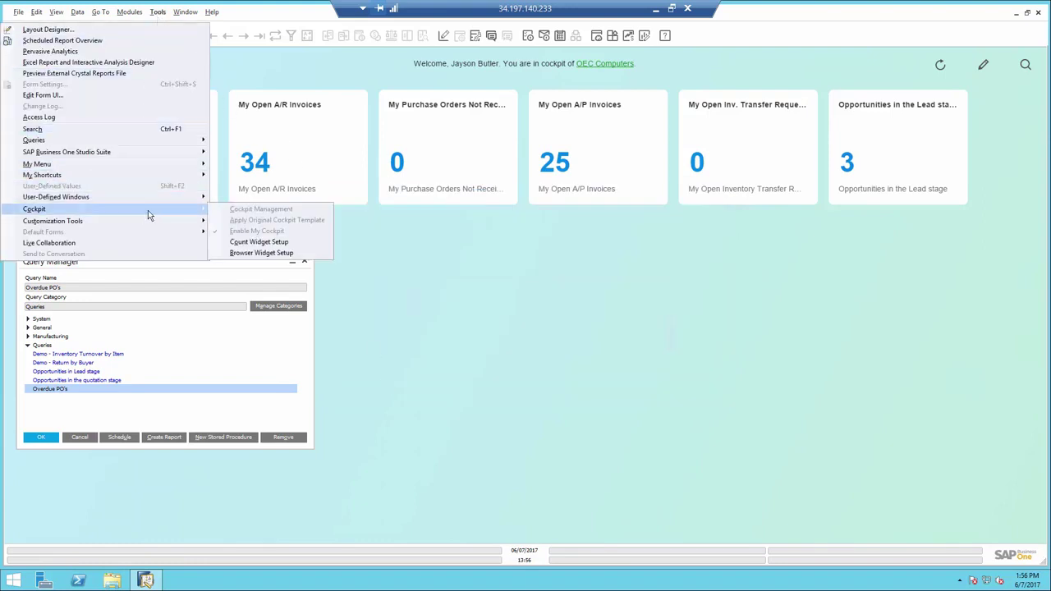
pyautogui.click(253, 242)
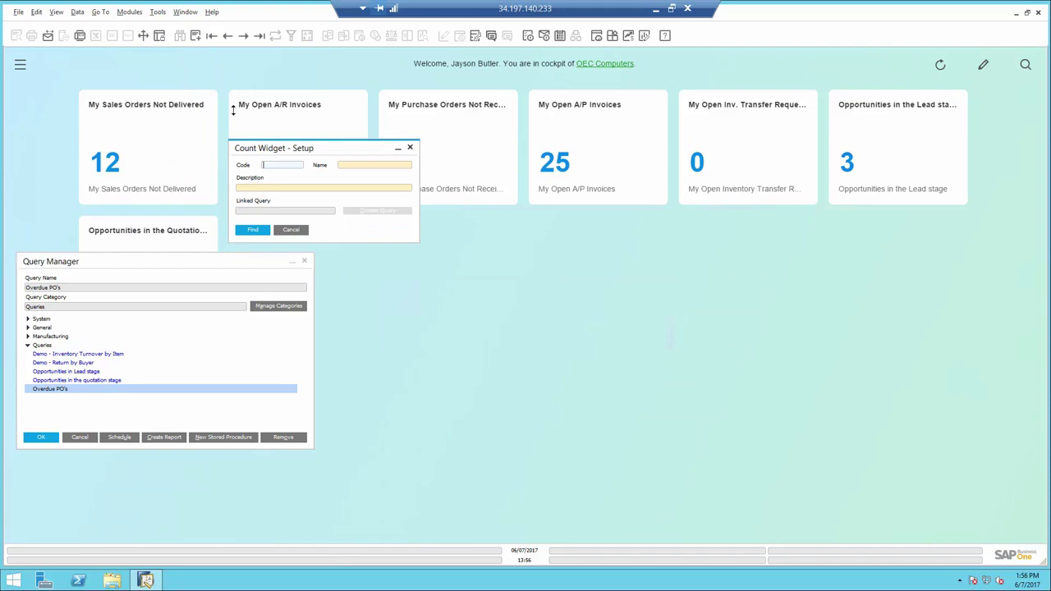
pyautogui.click(195, 37)
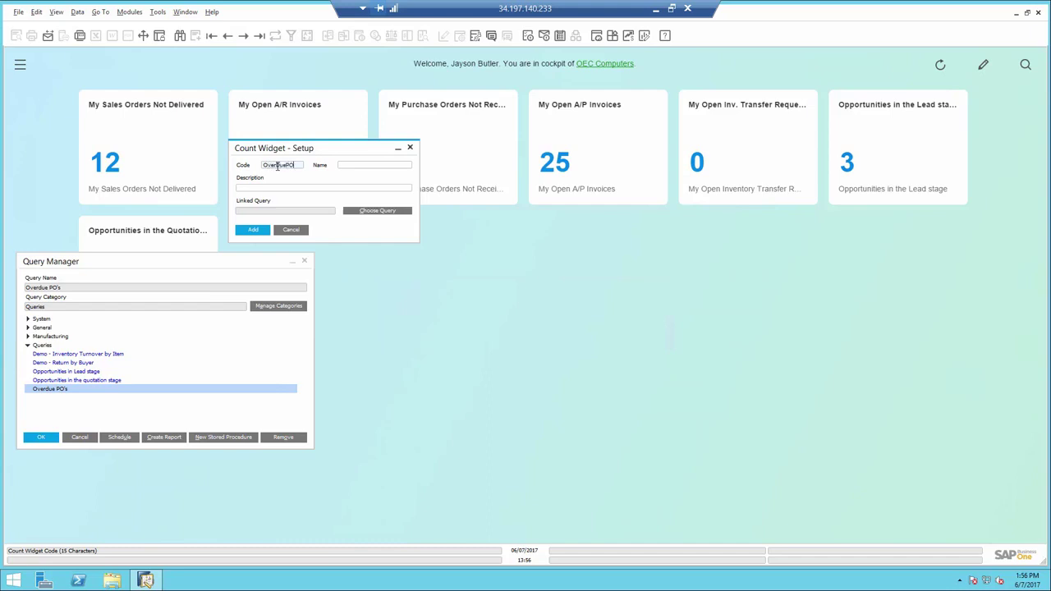
pyautogui.press('Tab')
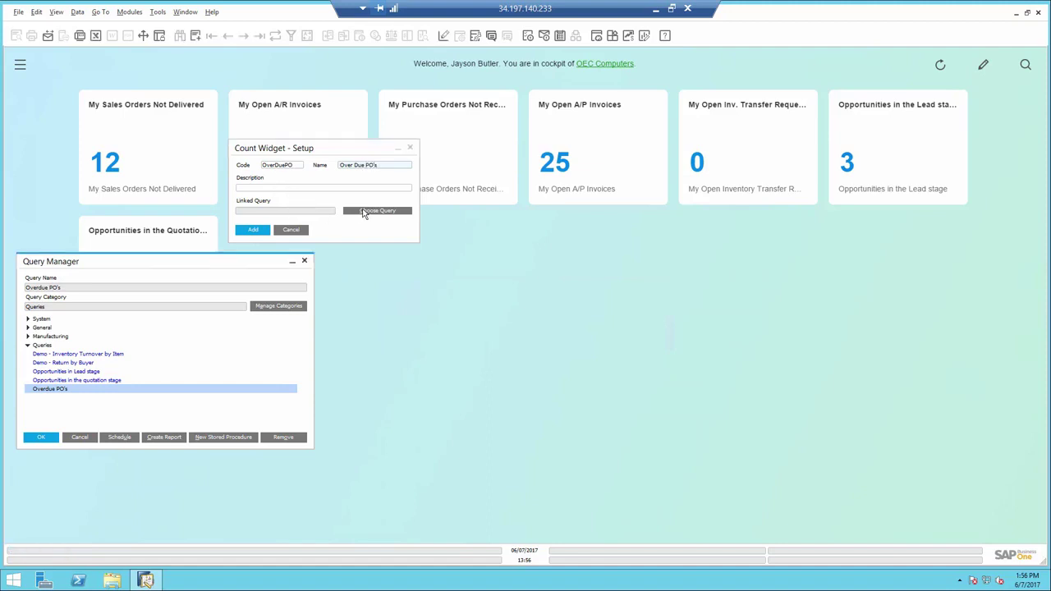
# Step: Link the Overdue PO's query from the Queries category to the count widget, add the widget, and close its setup
pyautogui.click(82, 438)
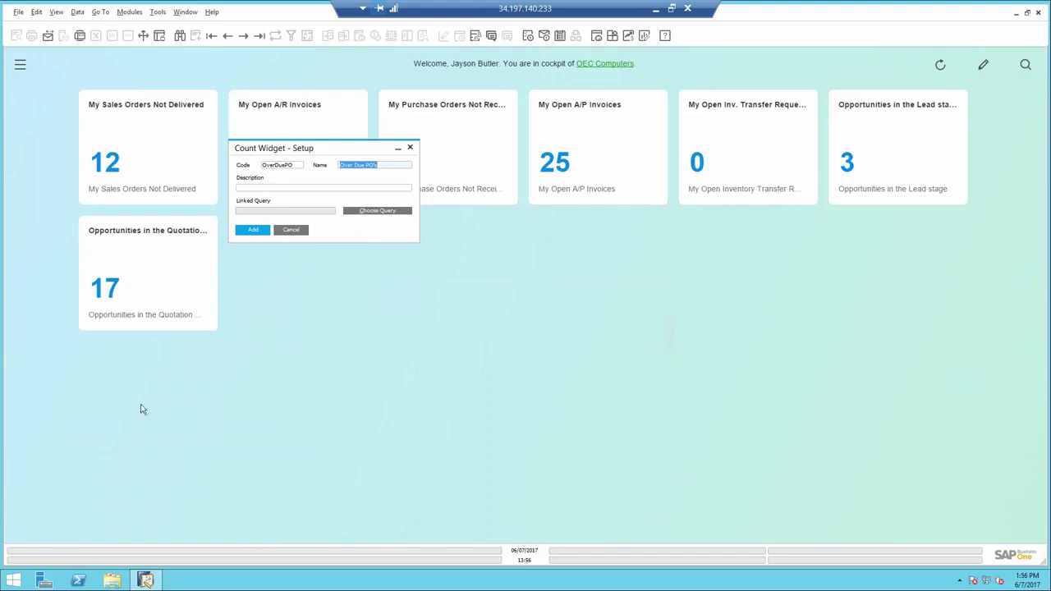
pyautogui.click(361, 212)
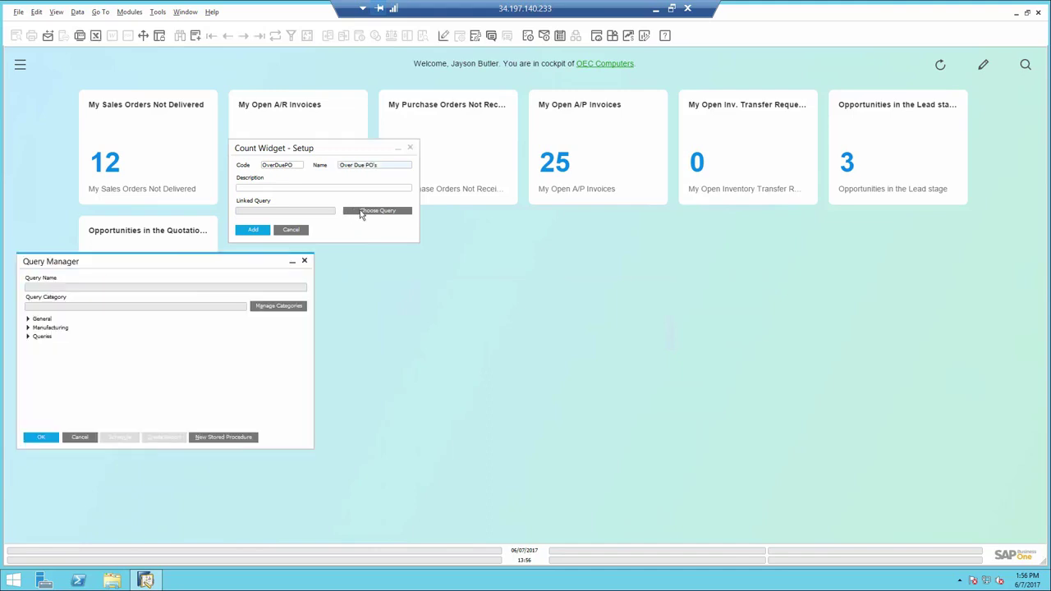
pyautogui.click(27, 337)
pyautogui.click(46, 381)
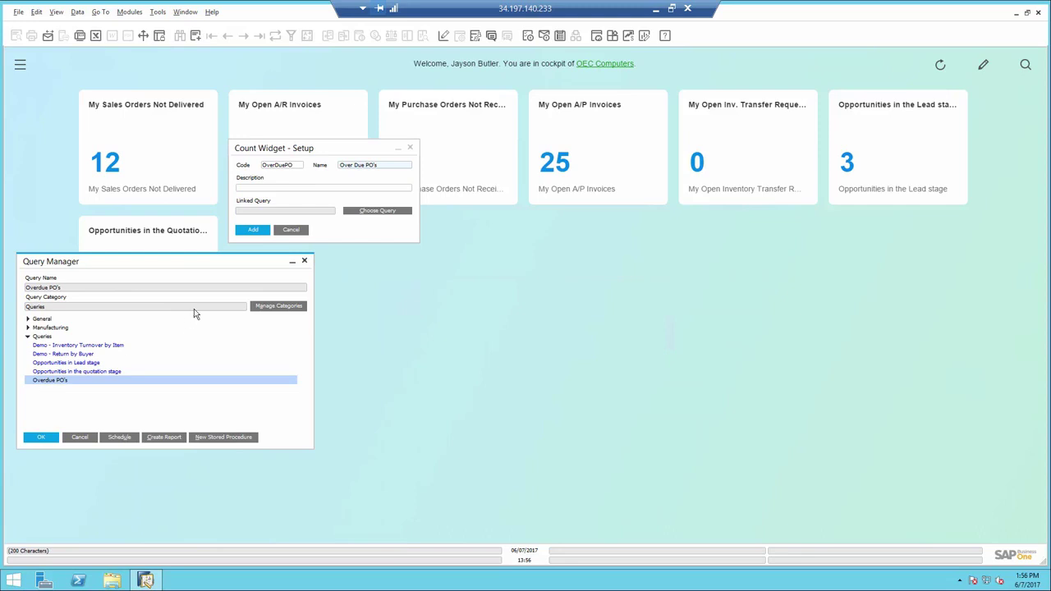
pyautogui.click(42, 439)
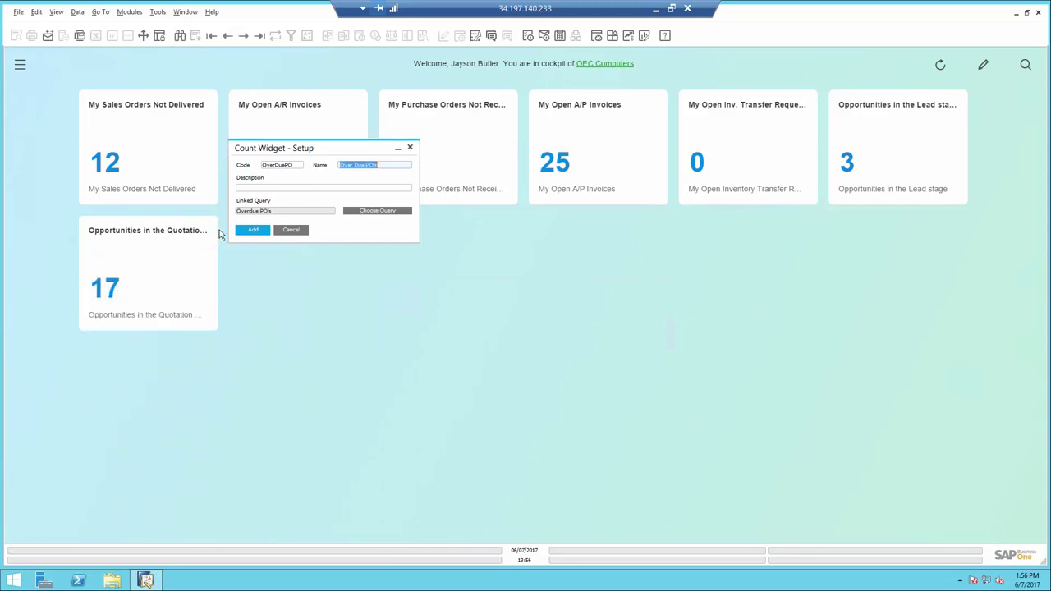
pyautogui.click(249, 231)
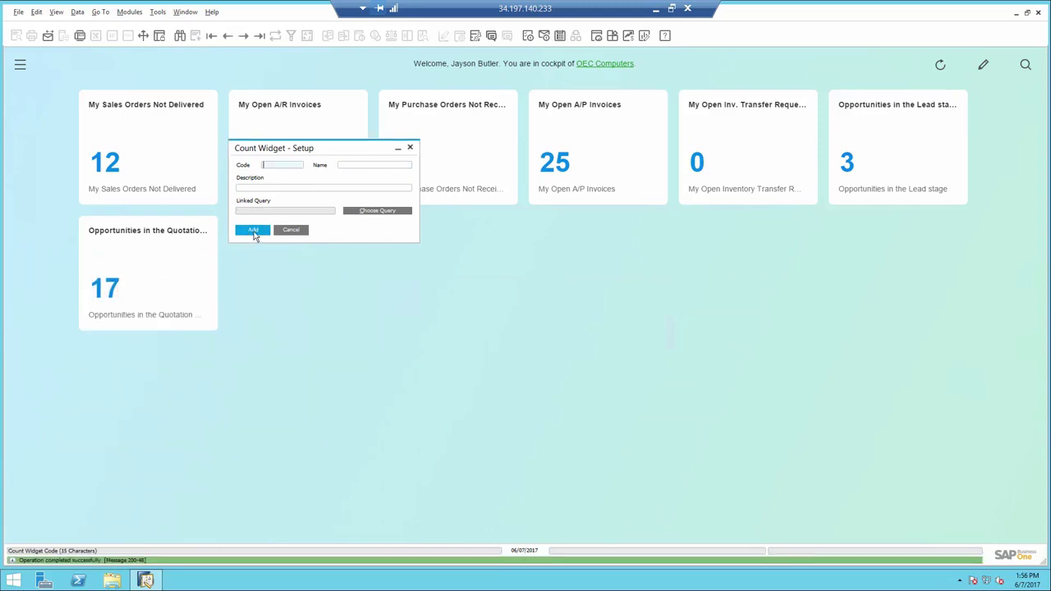
pyautogui.click(294, 231)
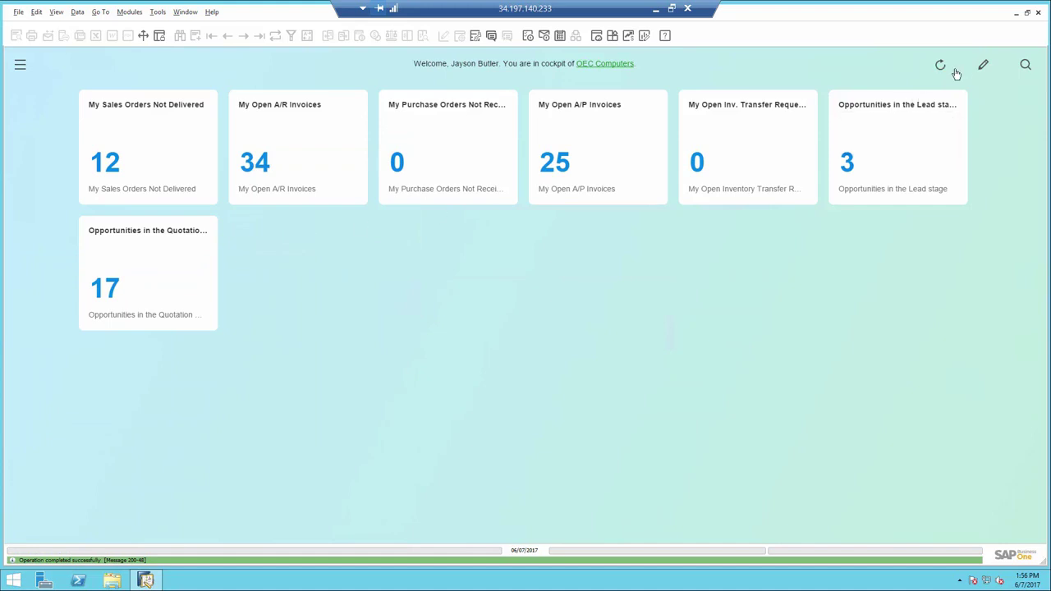
# Step: Add the Over Due PO's widget from the gallery's Business Object Count category to the cockpit and finish editing the cockpit
pyautogui.click(985, 65)
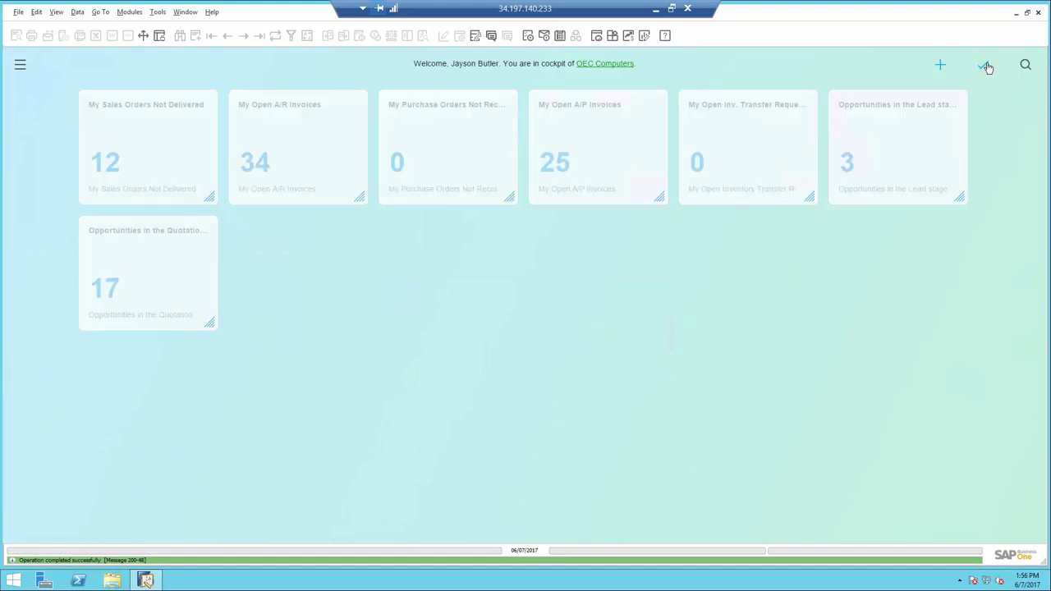
pyautogui.click(941, 65)
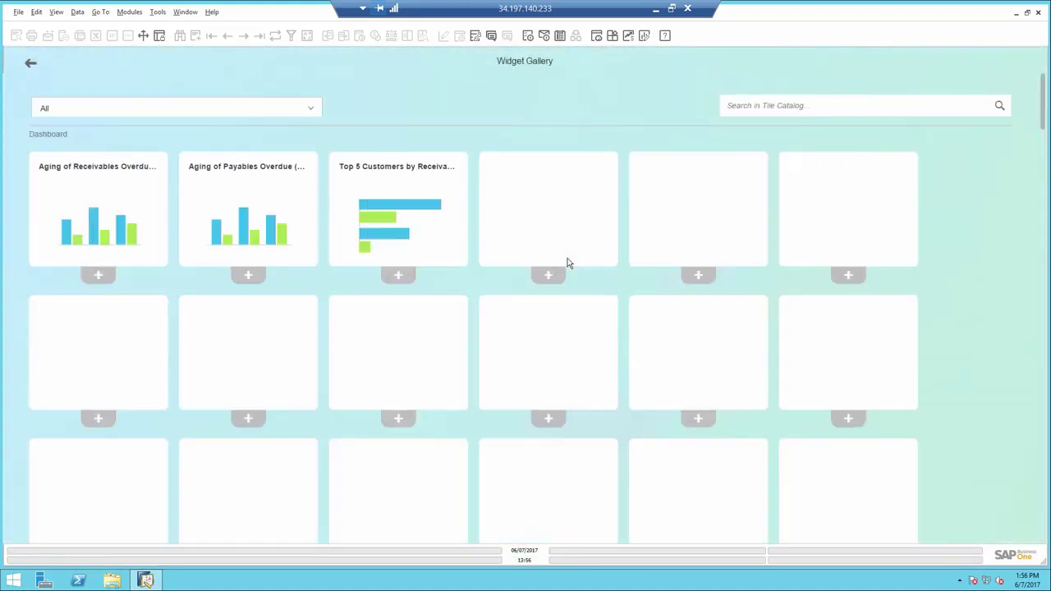
pyautogui.click(309, 111)
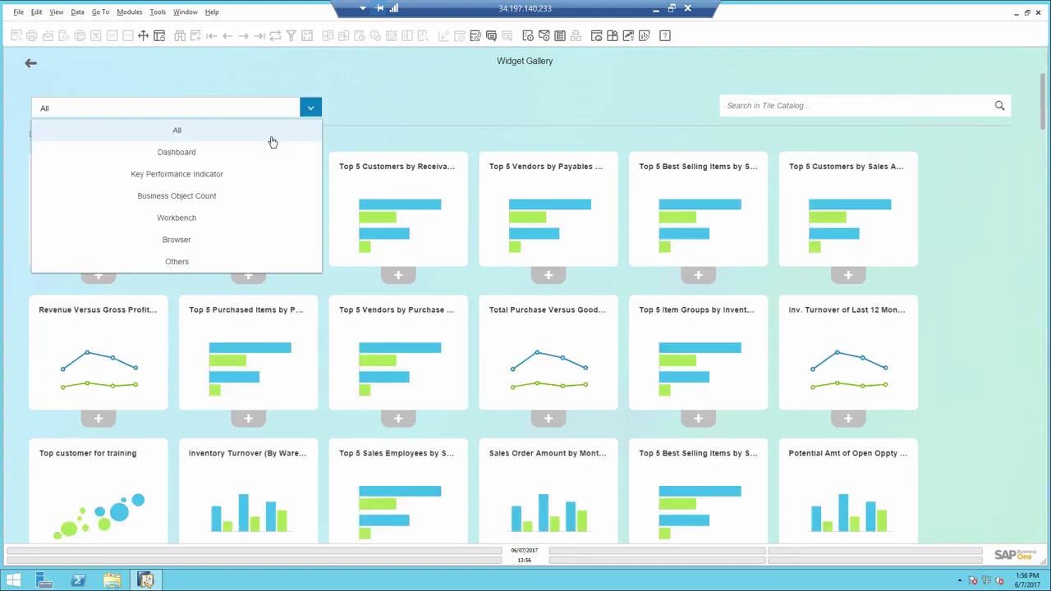
pyautogui.click(214, 198)
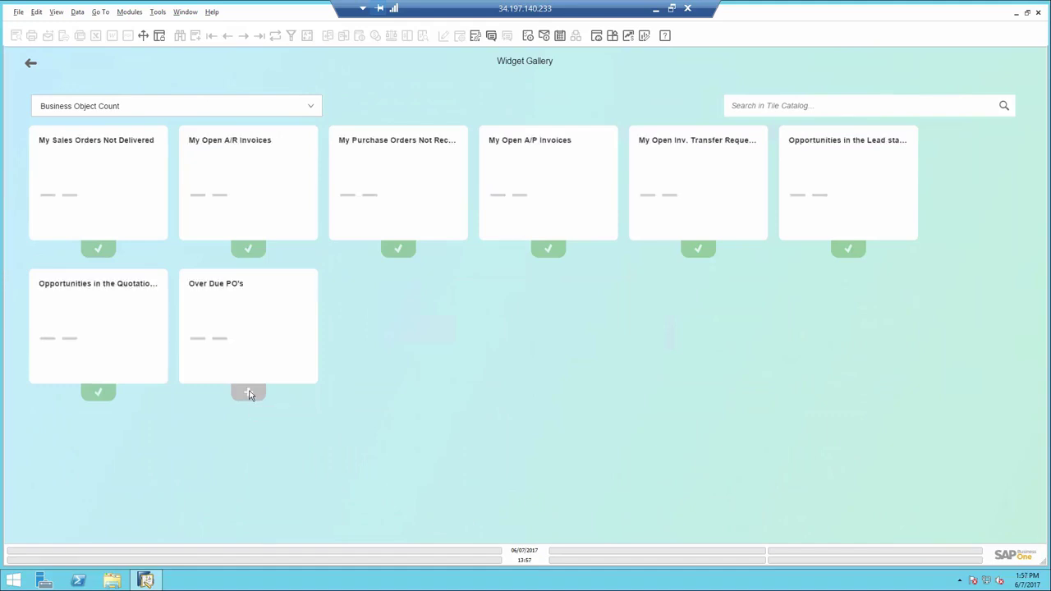
pyautogui.click(250, 394)
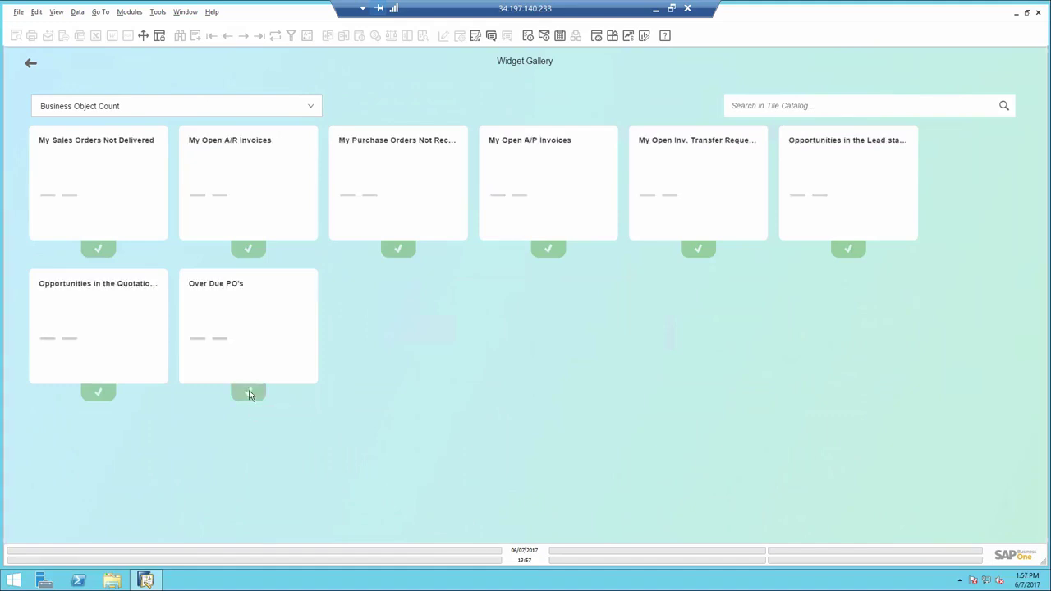
pyautogui.click(29, 66)
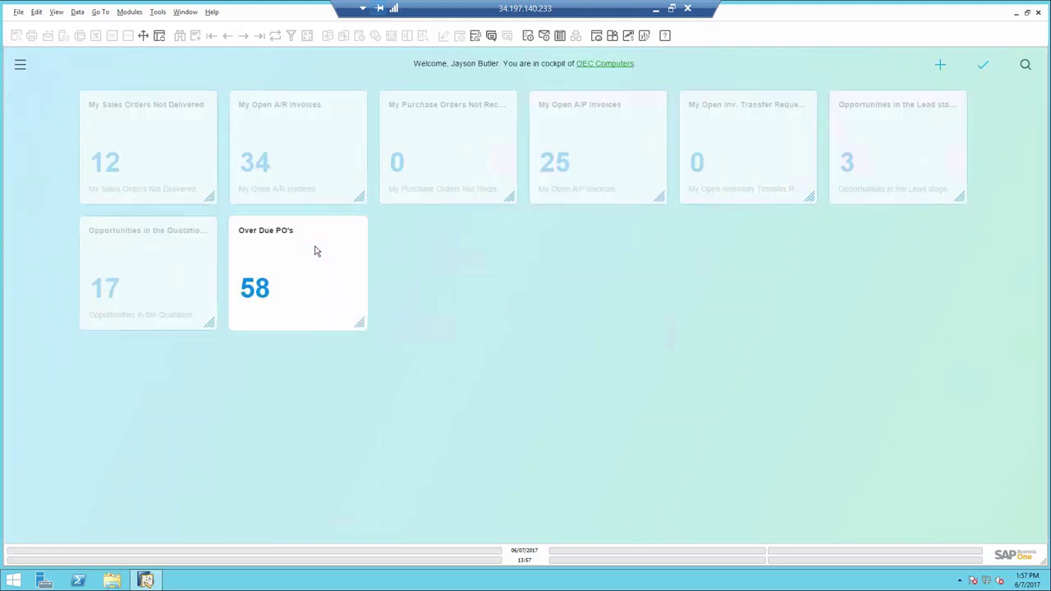
pyautogui.click(982, 66)
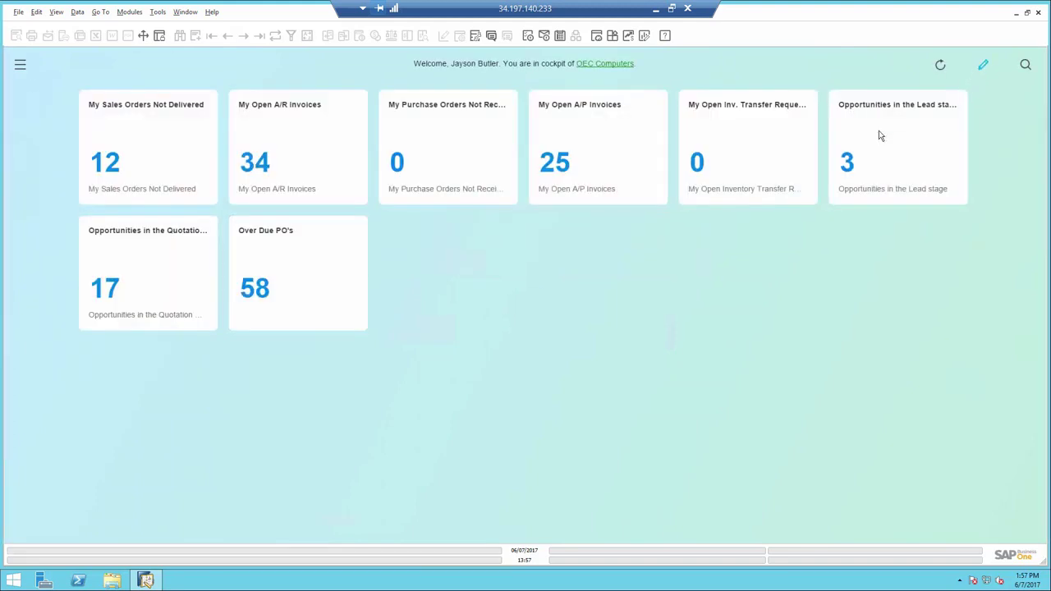
# Step: View the Over Due PO's widget's detailed results and purchase order 893 from that list, closing both after viewing
pyautogui.click(258, 293)
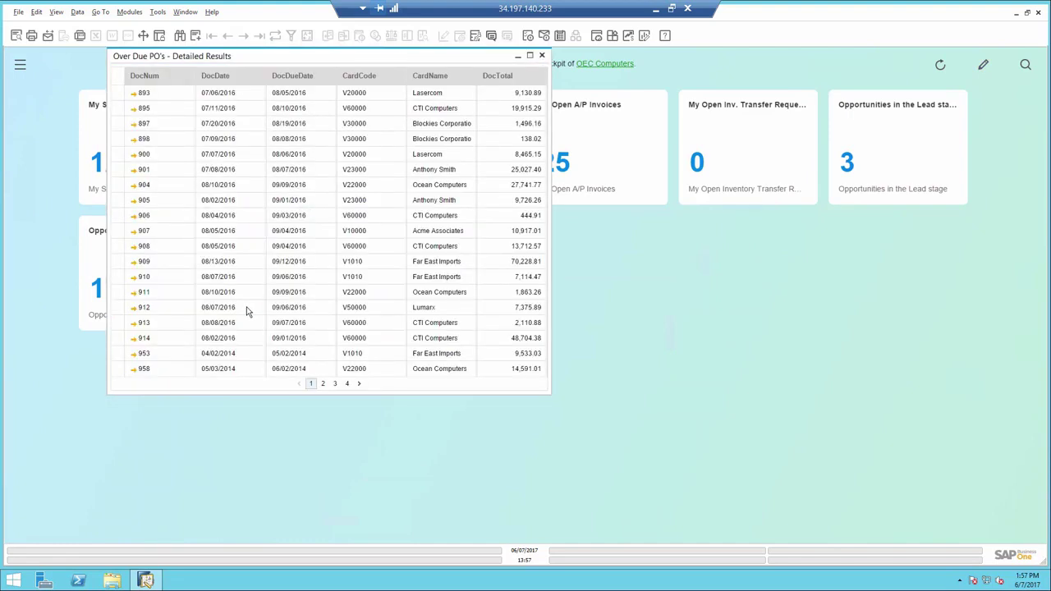
pyautogui.click(133, 95)
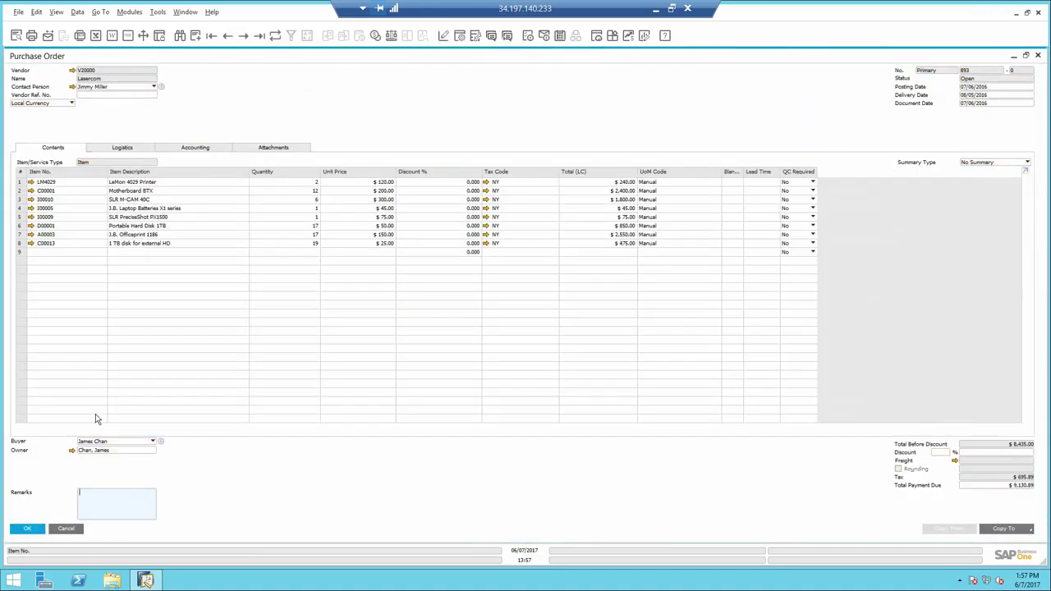
pyautogui.click(74, 529)
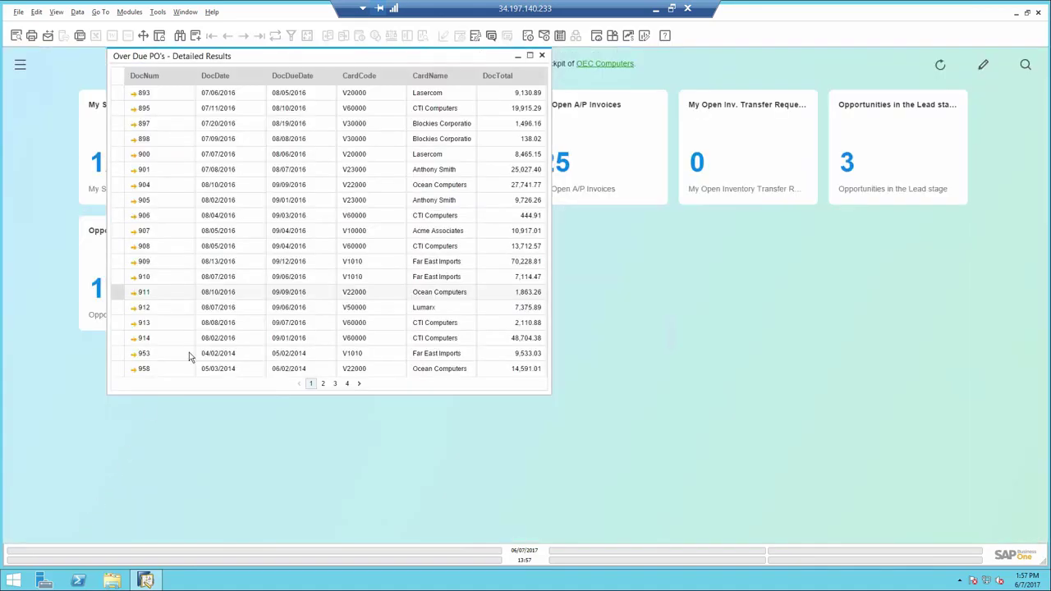
pyautogui.click(541, 56)
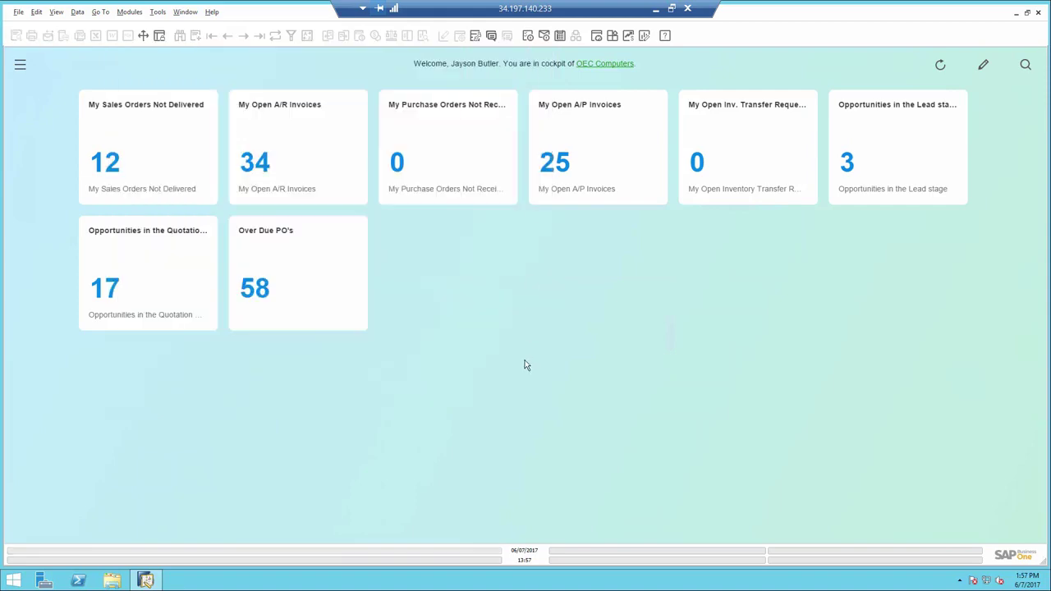